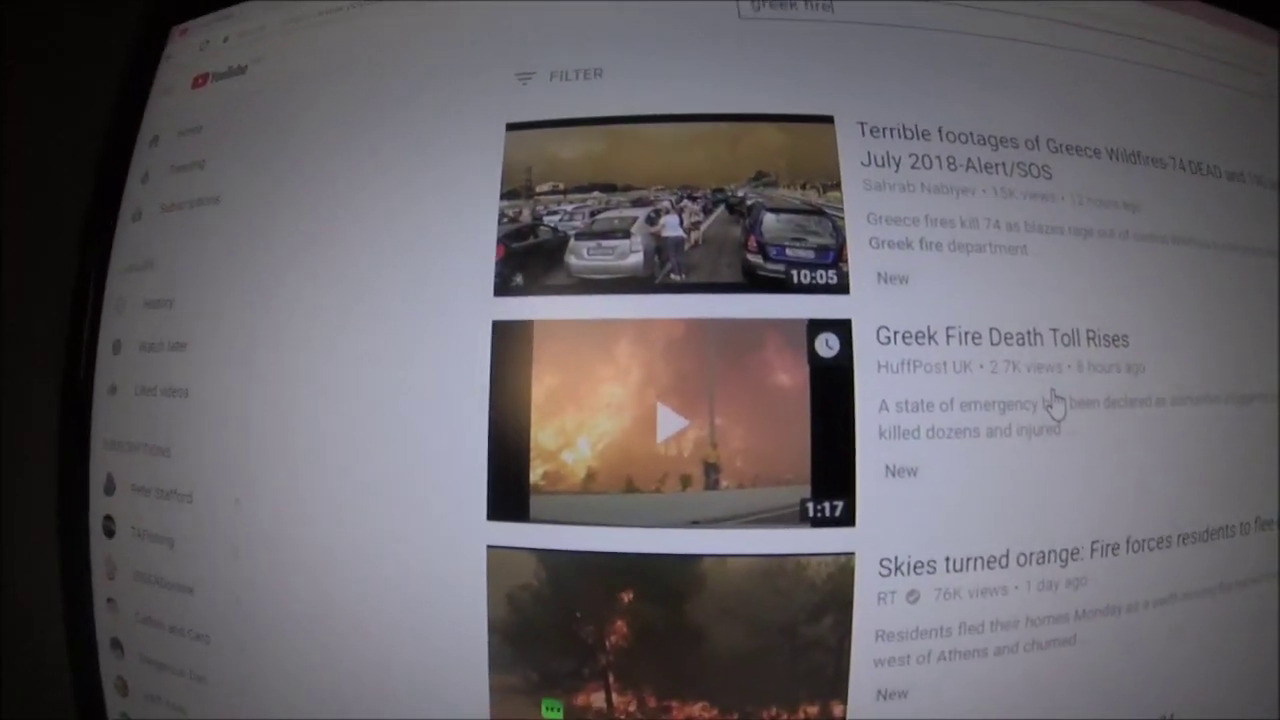
pyautogui.scroll(-3, 700, 430)
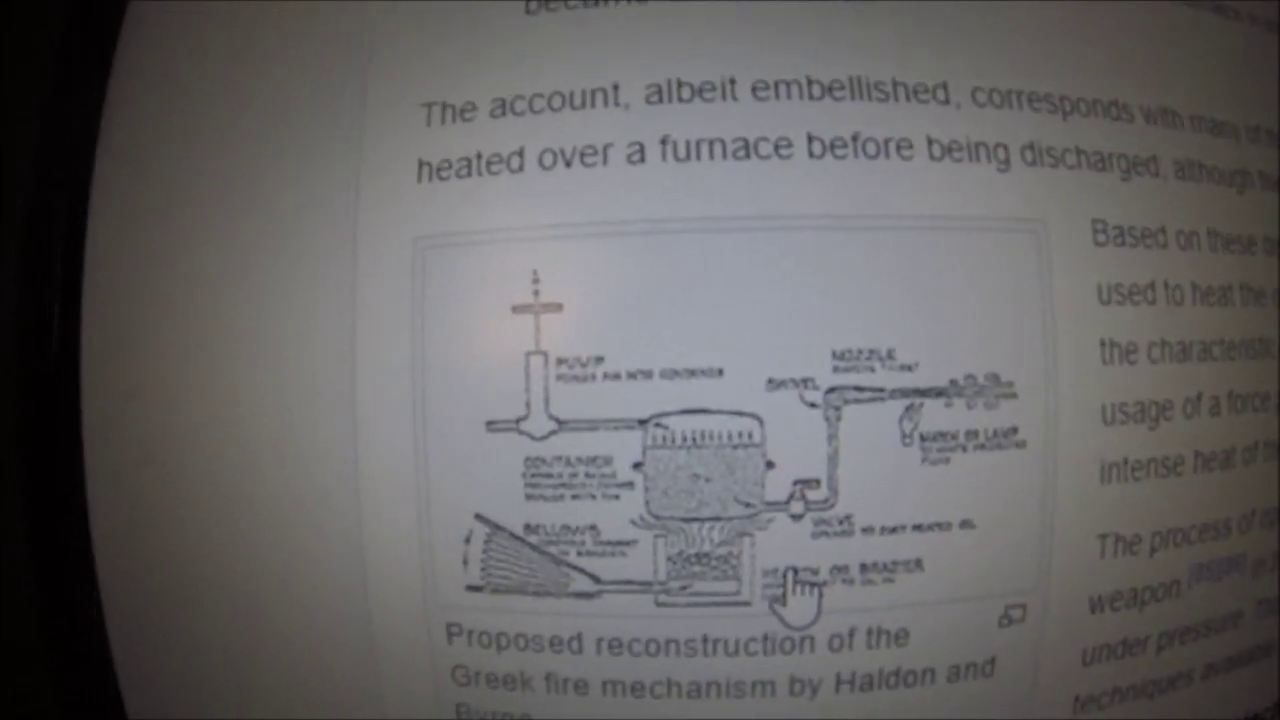
pyautogui.scroll(-5, 697, 565)
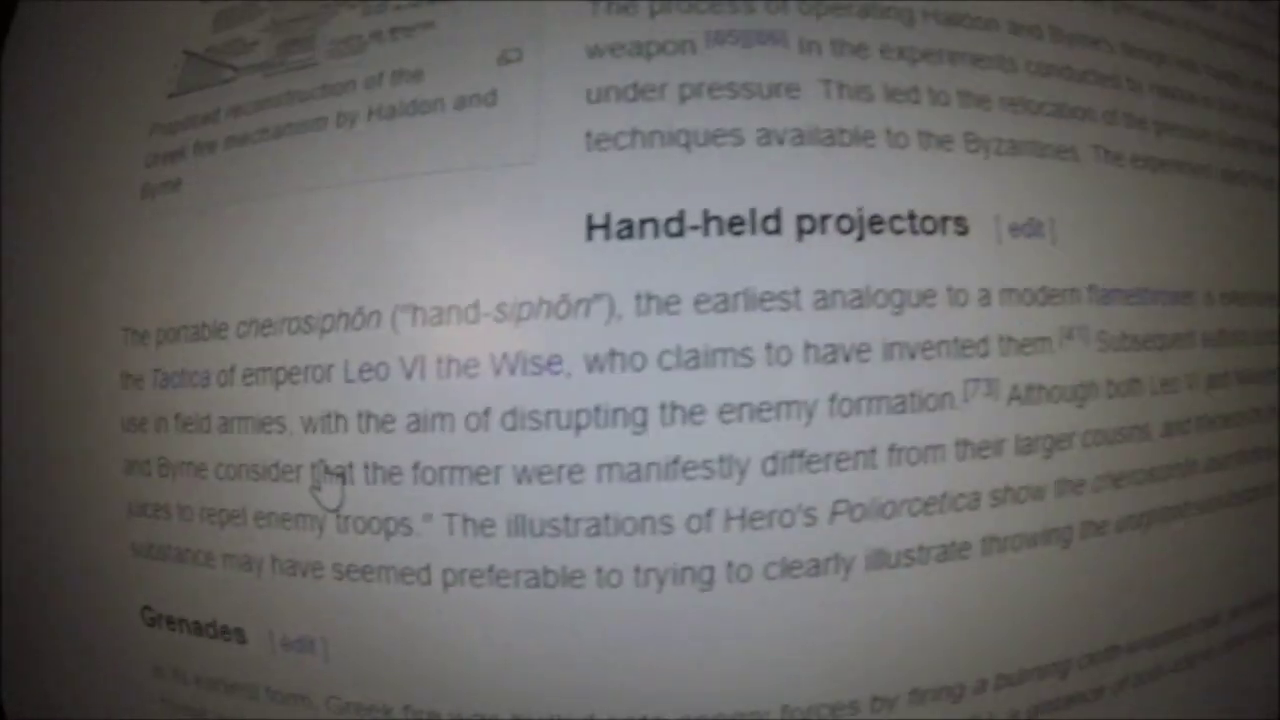